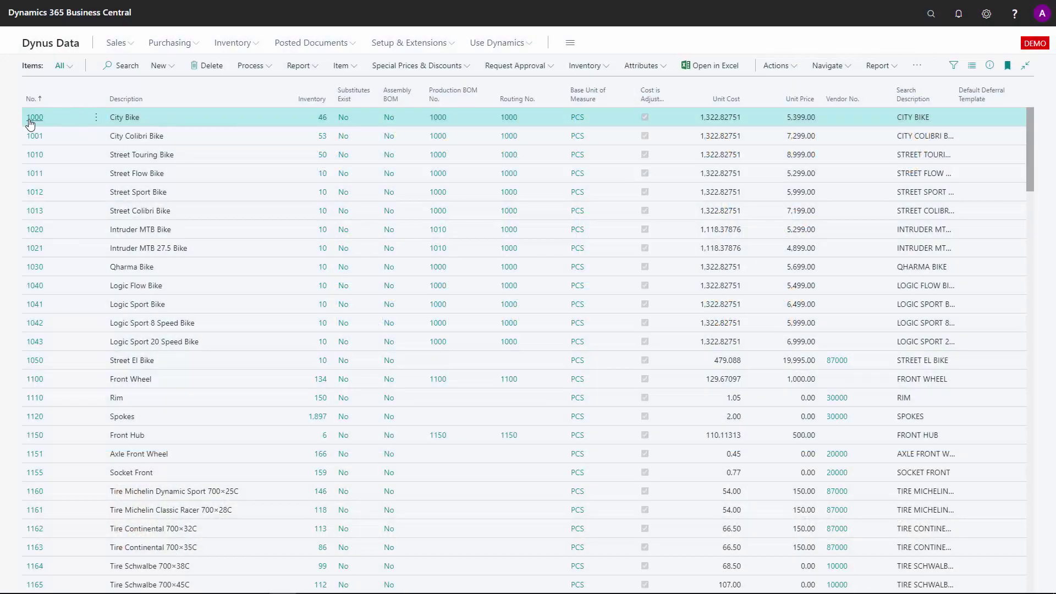
Step: Open the item 1000 City Bike card and begin a page search
{"action": "left_click", "coordinate": [35, 118]}
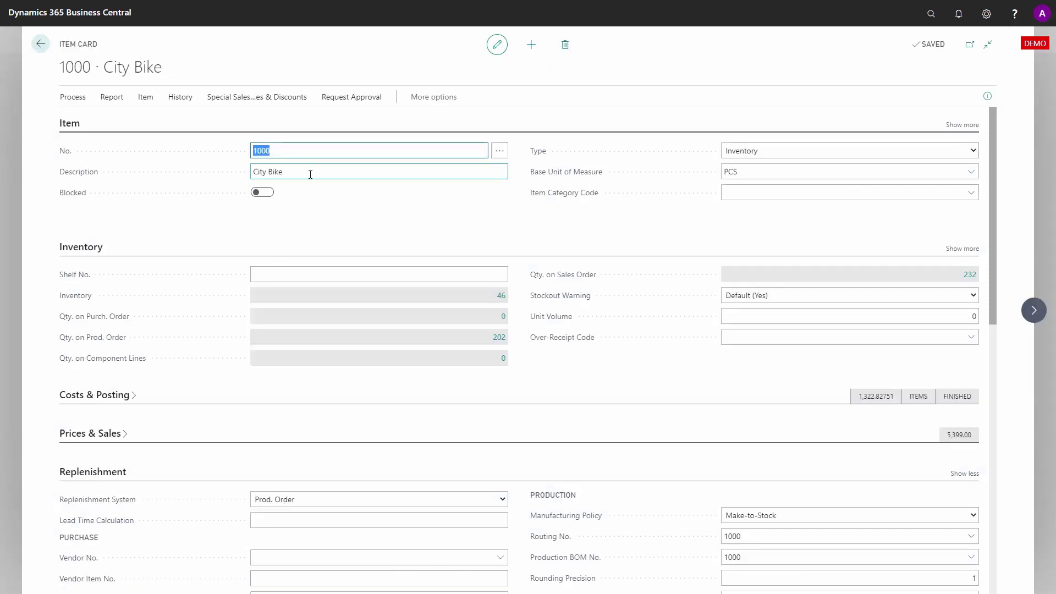
{"action": "left_click", "coordinate": [931, 13]}
{"action": "type", "text": "fore"}
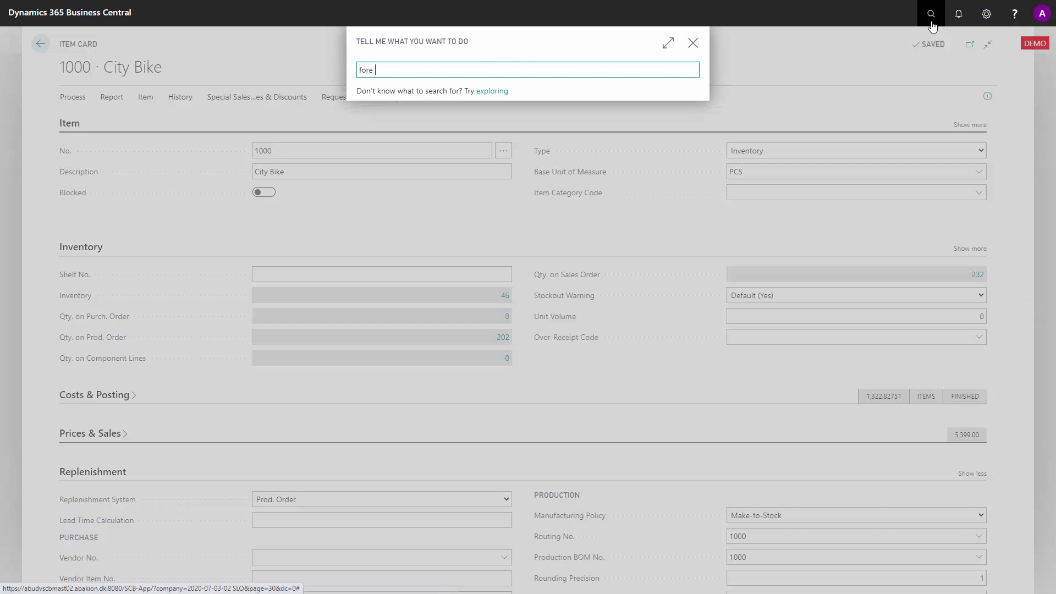
{"action": "type", "text": "cast pe"}
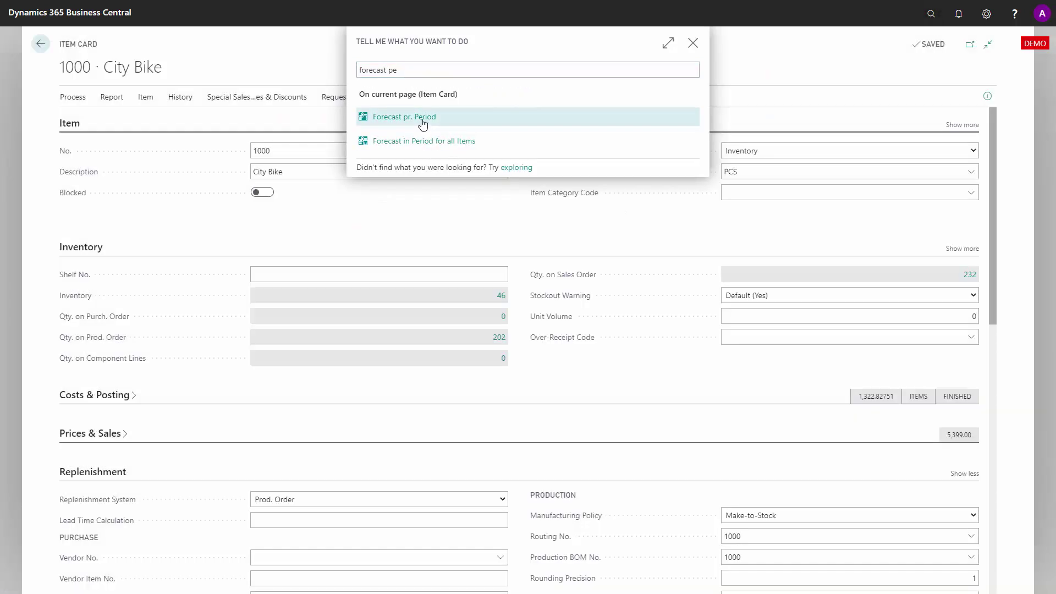
Step: Open the 2020 Forecast per Period page listing item 1000's monthly quantities
{"action": "left_click", "coordinate": [421, 116]}
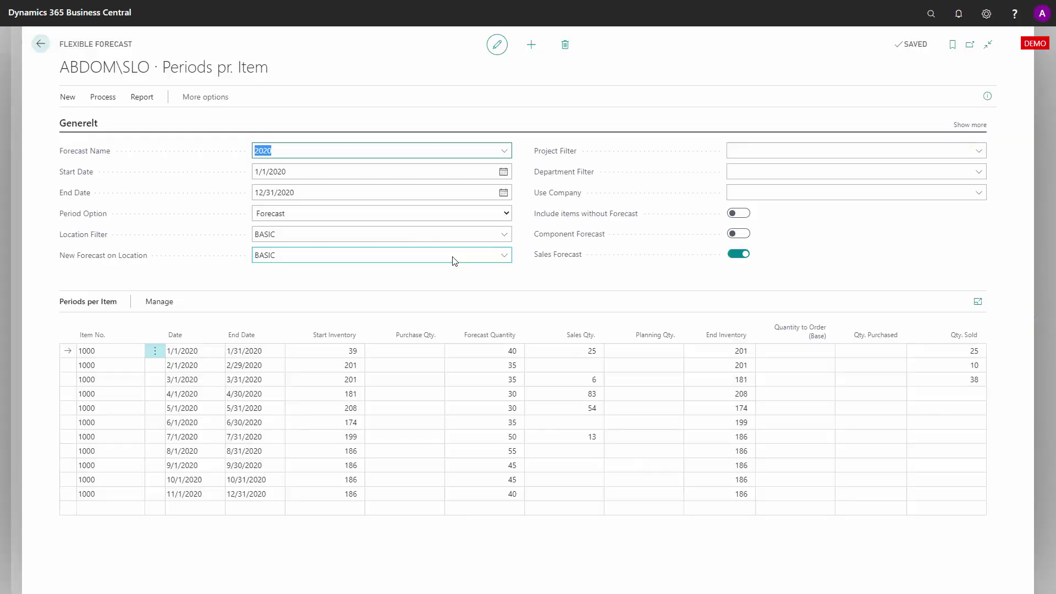
Step: Chart item 1000's stock and stock after forecast in the Graphical Inventory Profile, then close it
{"action": "left_click", "coordinate": [418, 397]}
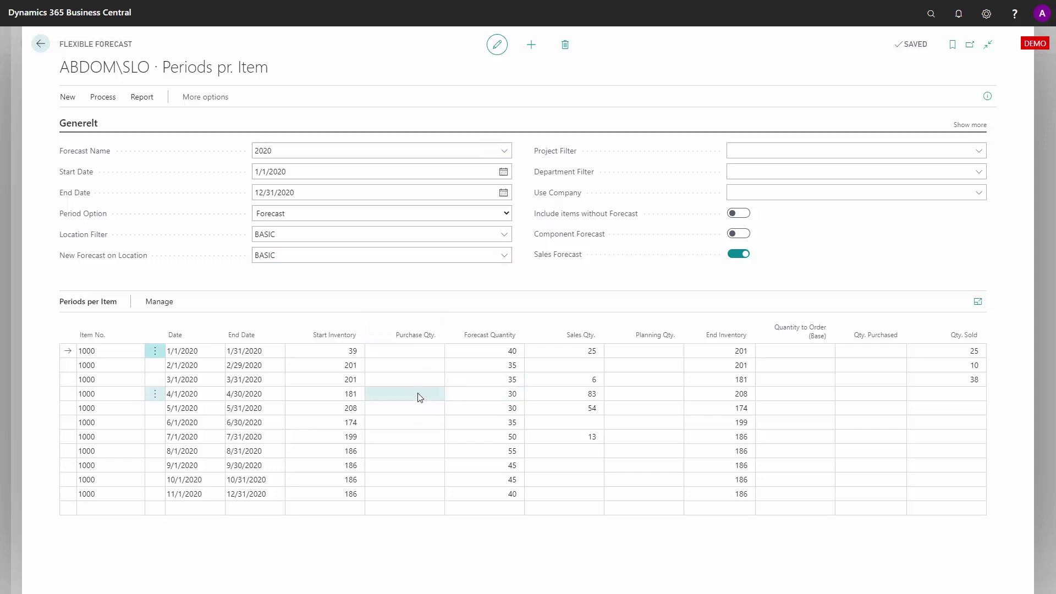
{"action": "left_click", "coordinate": [158, 302]}
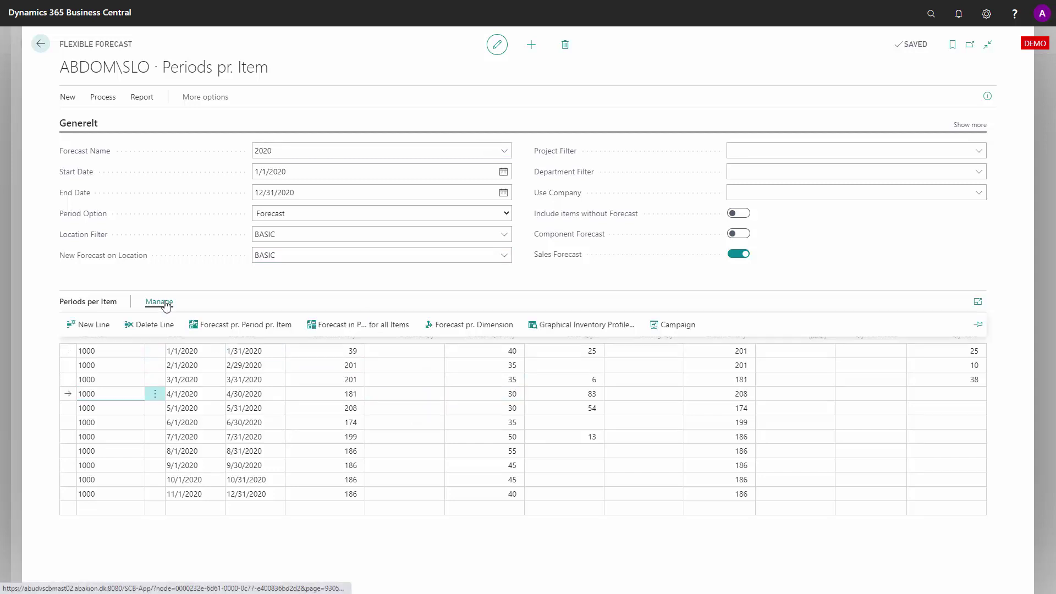
{"action": "left_click", "coordinate": [586, 324]}
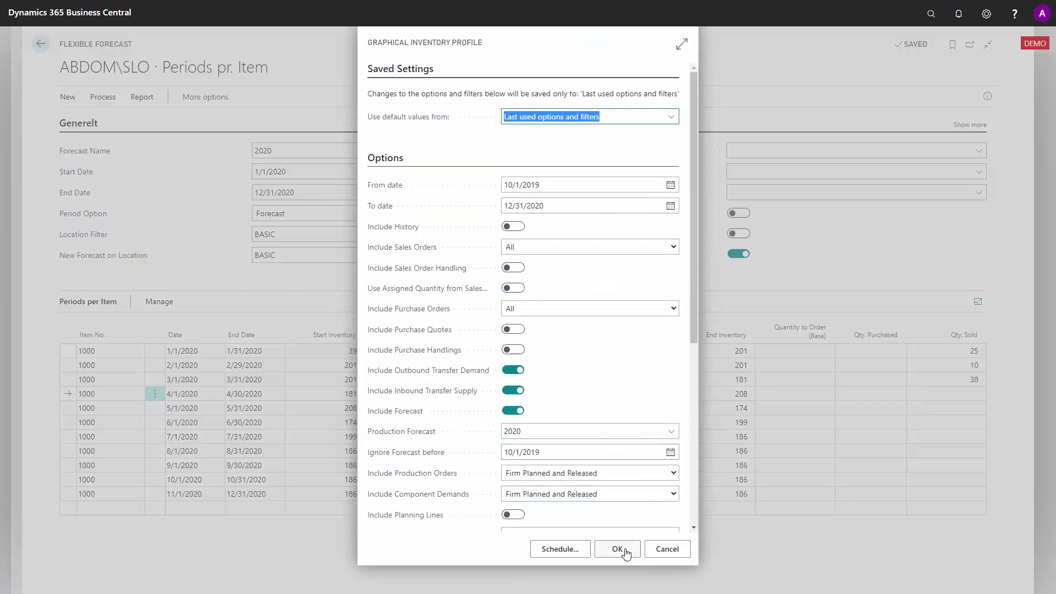
{"action": "left_click", "coordinate": [620, 549]}
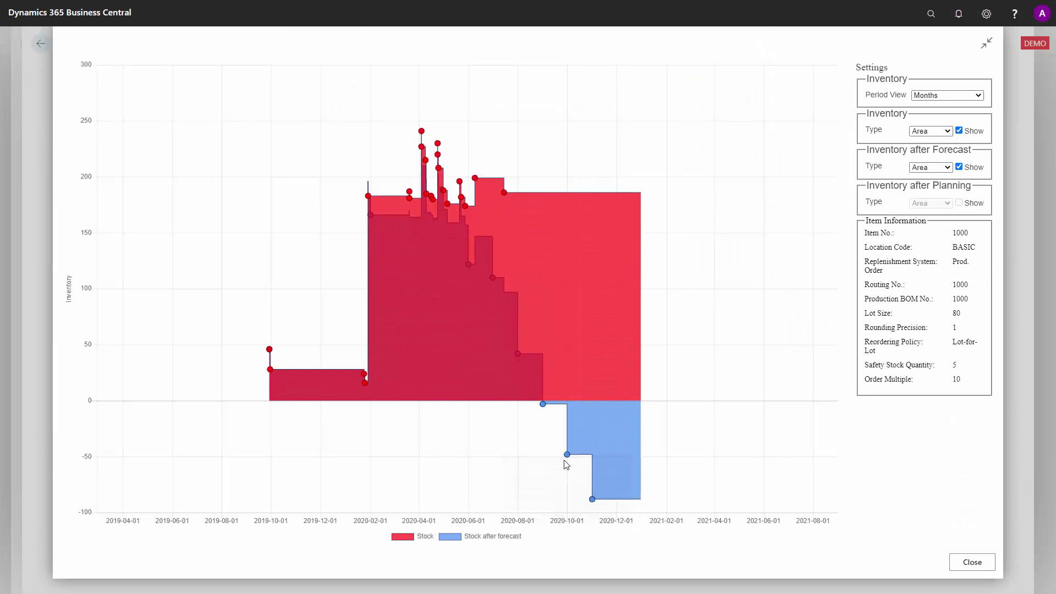
{"action": "left_click", "coordinate": [970, 564]}
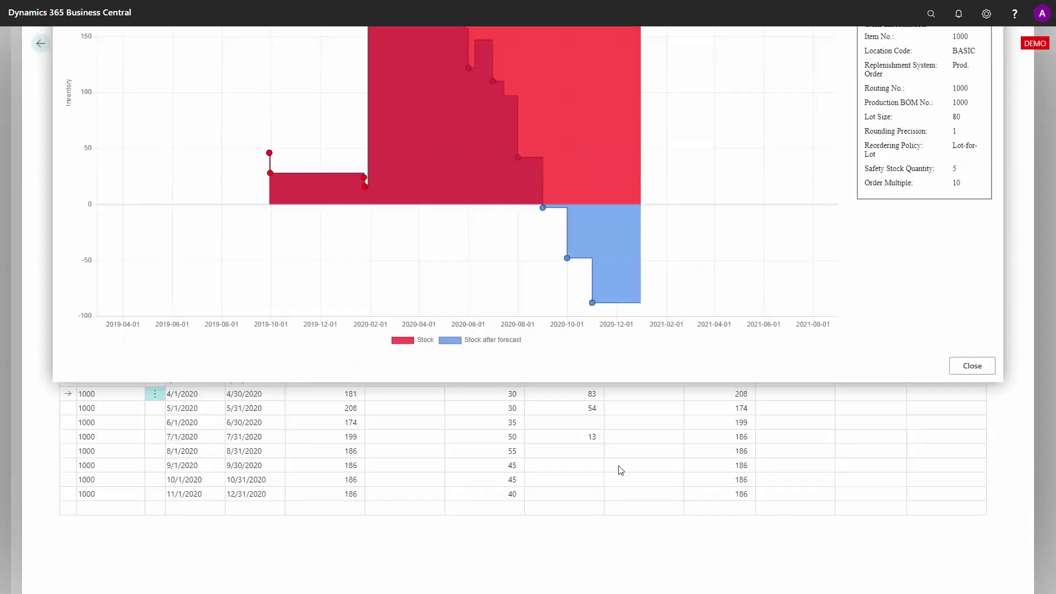
Step: Rerun the Graphical Inventory Profile with Include Reverse Planning Lines off, then close it
{"action": "left_click", "coordinate": [159, 302]}
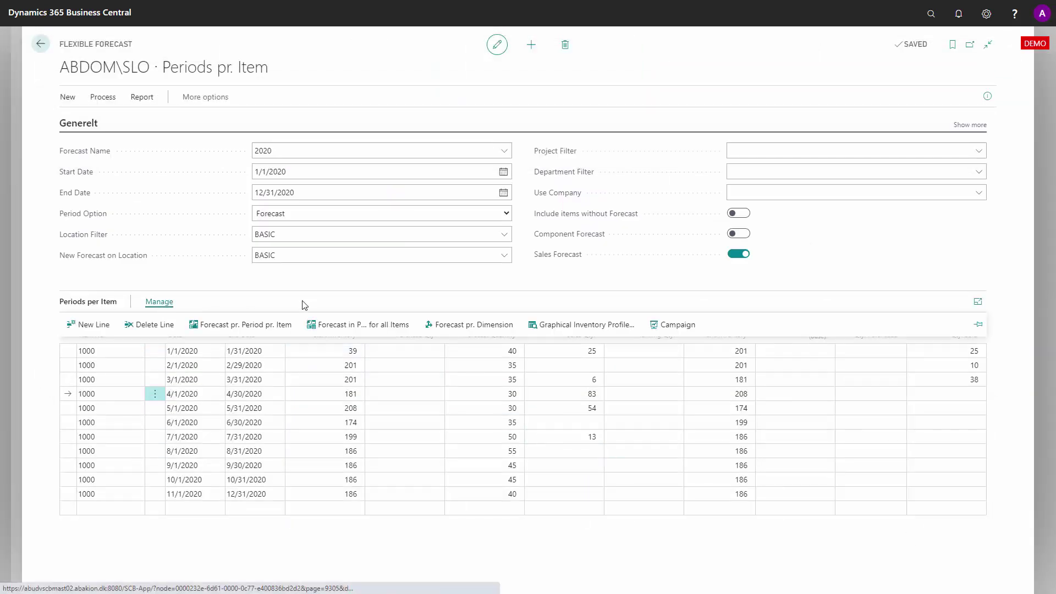
{"action": "left_click", "coordinate": [562, 329]}
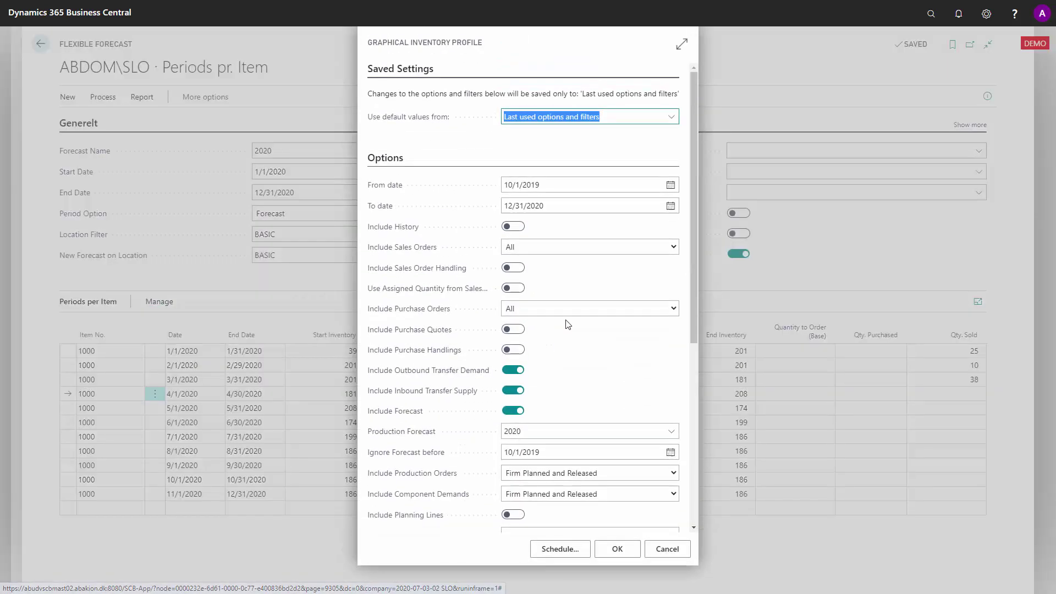
{"action": "scroll", "coordinate": [577, 288], "scroll_direction": "down", "scroll_amount": 5}
{"action": "left_click", "coordinate": [512, 380]}
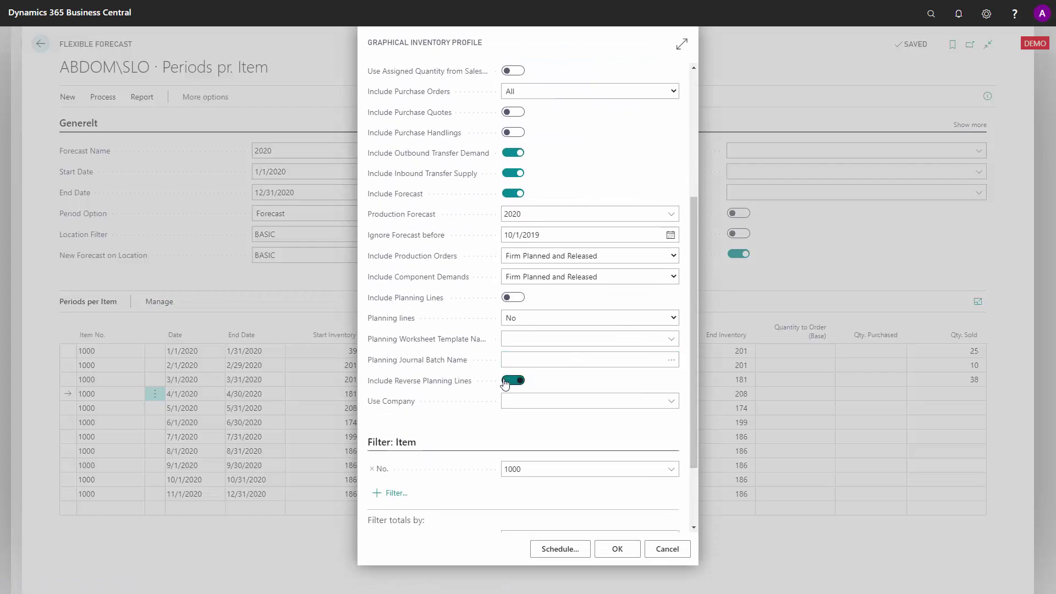
{"action": "left_click", "coordinate": [619, 548]}
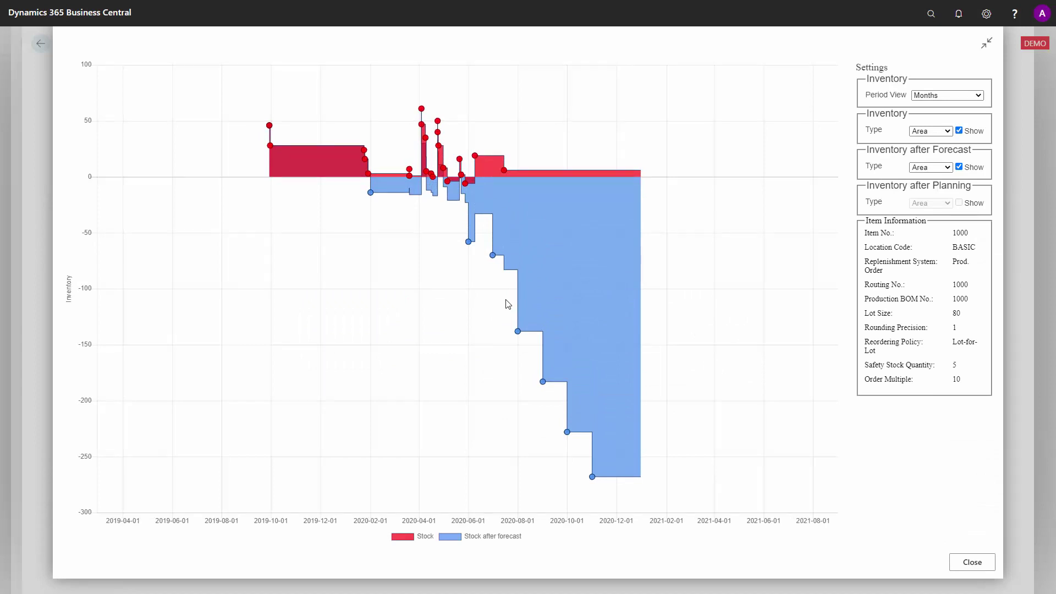
{"action": "left_click", "coordinate": [973, 563]}
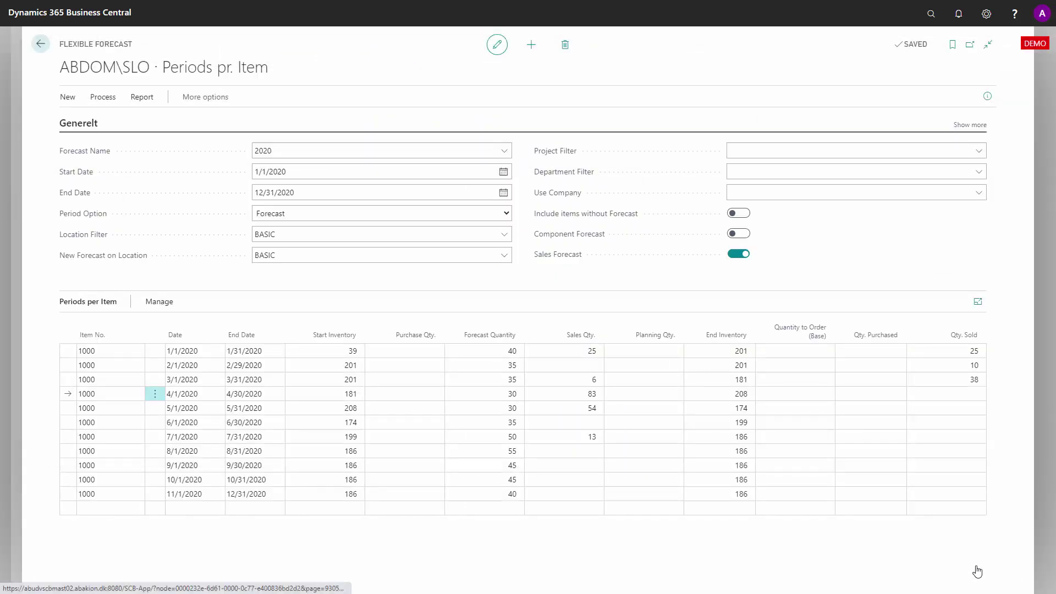